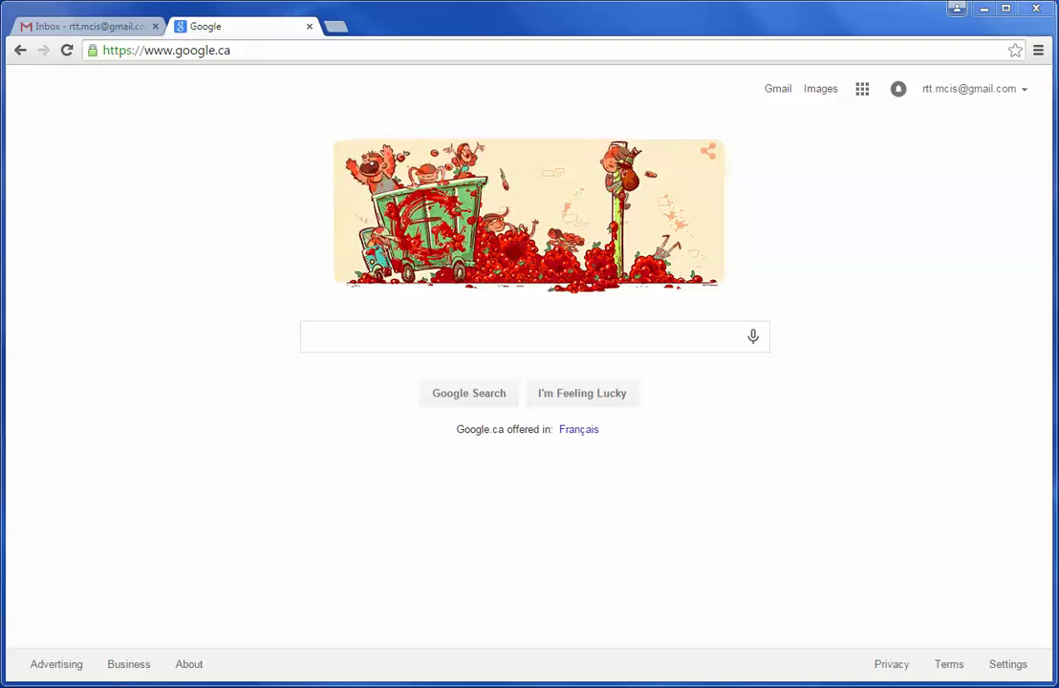
Load the MCIS e-Learning login page at training.mcislanguages.com in Chrome
click(216, 54)
text(training.mcislanguages.com)
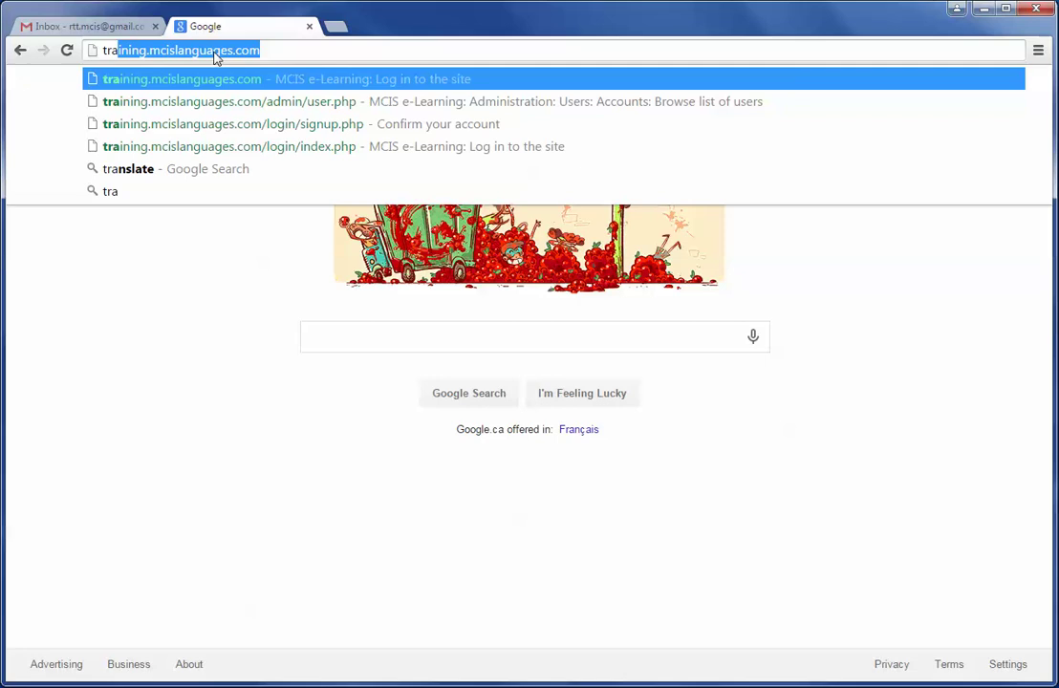
key(Return)
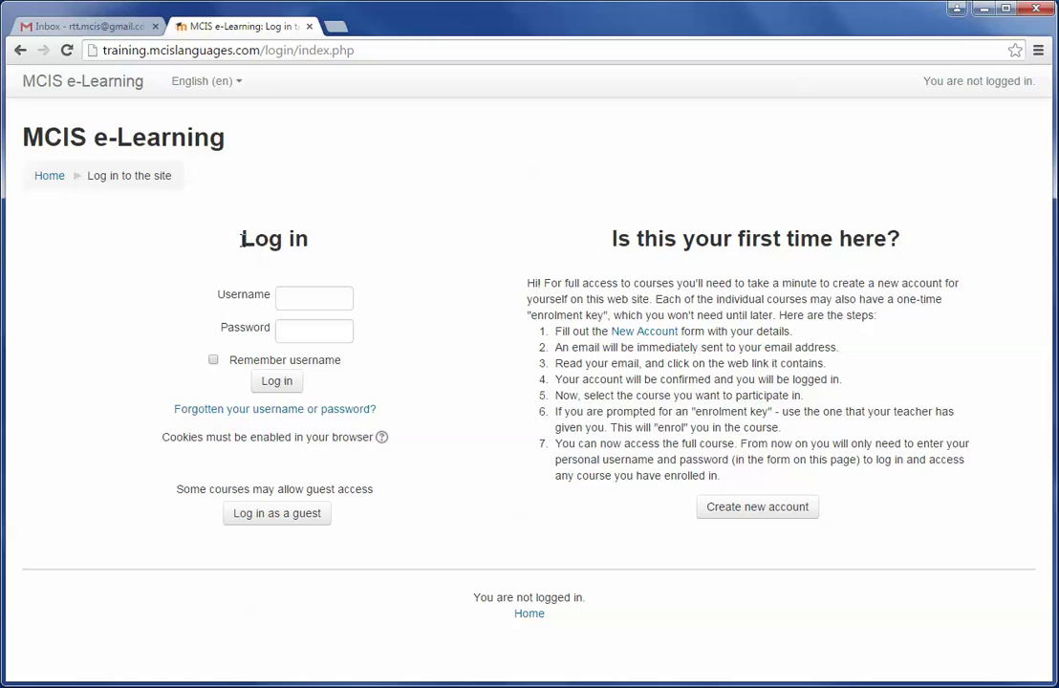
drag(241, 240, 343, 242)
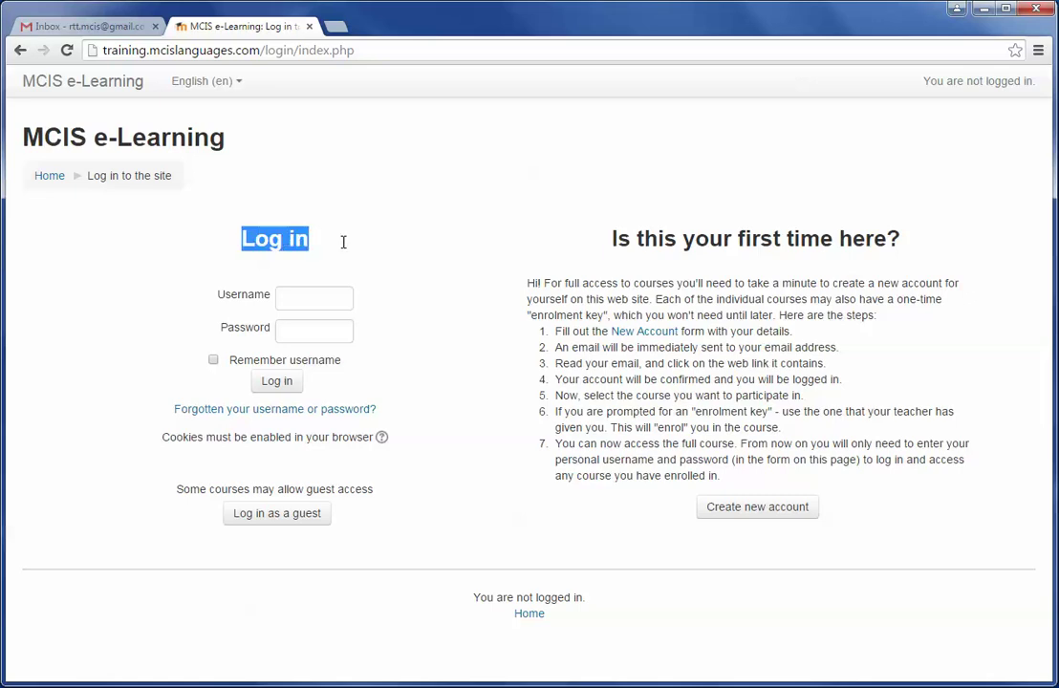
click(392, 260)
click(316, 296)
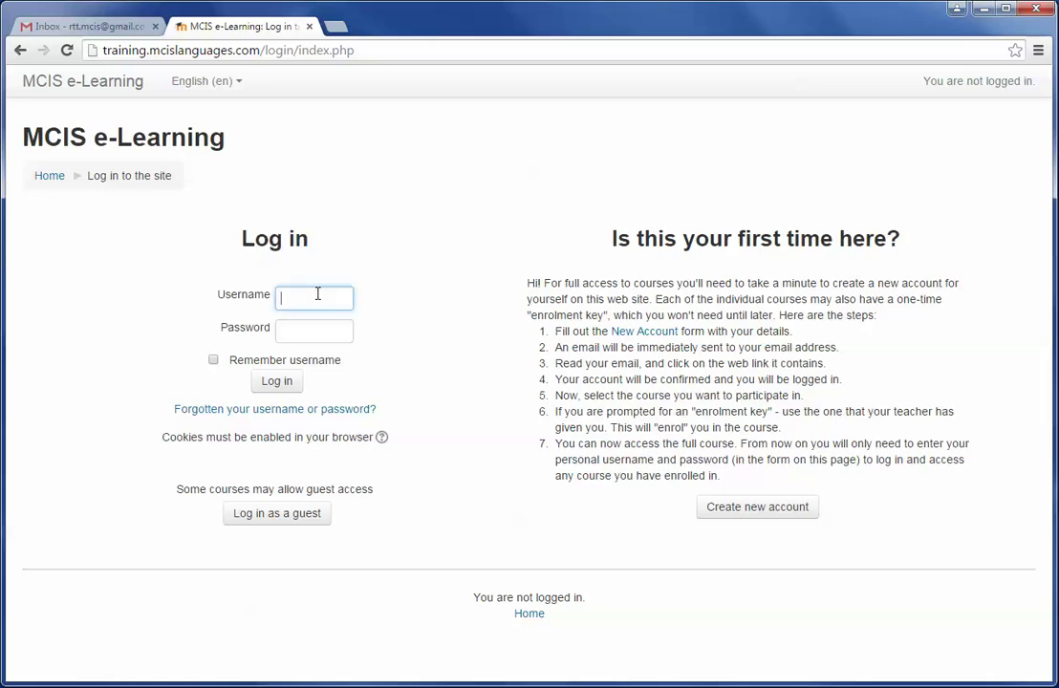
text(ssssss)
key(BackSpace)
key(BackSpace)
key(BackSpace)
key(BackSpace)
key(BackSpace)
key(BackSpace)
click(305, 328)
text(***********)
key(BackSpace)
key(BackSpace)
key(BackSpace)
key(BackSpace)
key(BackSpace)
key(BackSpace)
key(BackSpace)
key(BackSpace)
key(BackSpace)
key(BackSpace)
key(BackSpace)
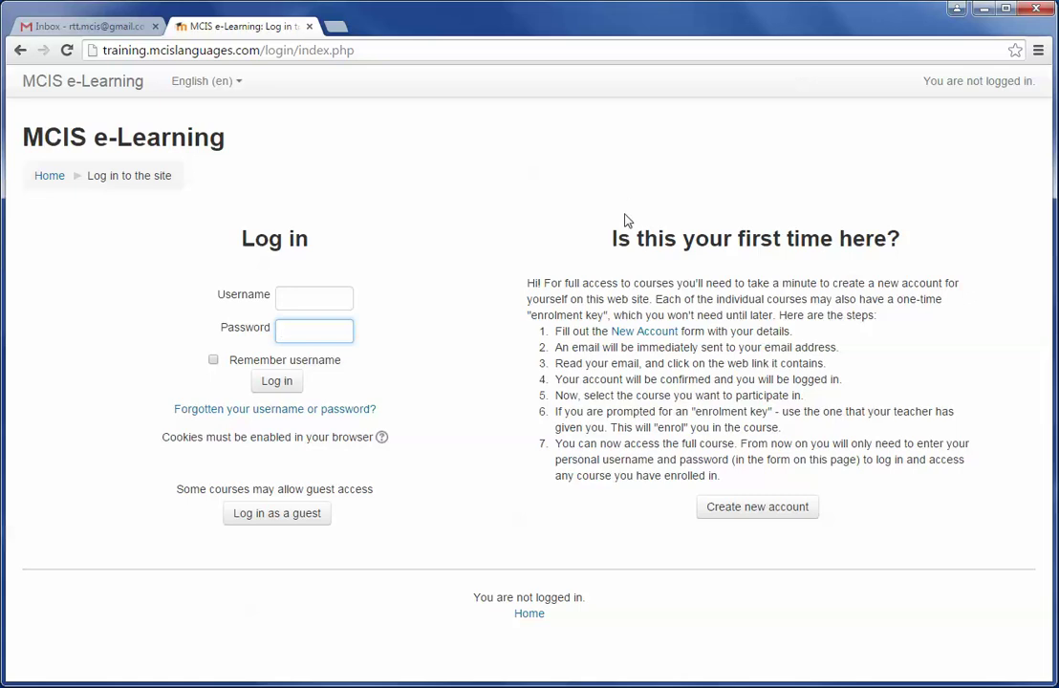
drag(617, 239, 947, 241)
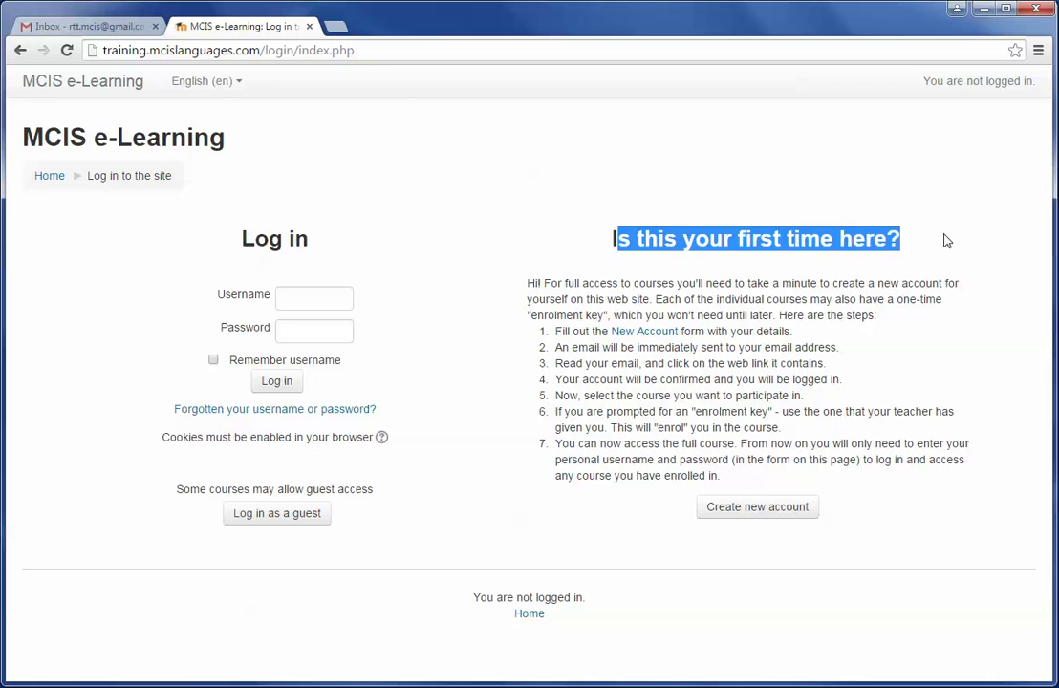
click(947, 240)
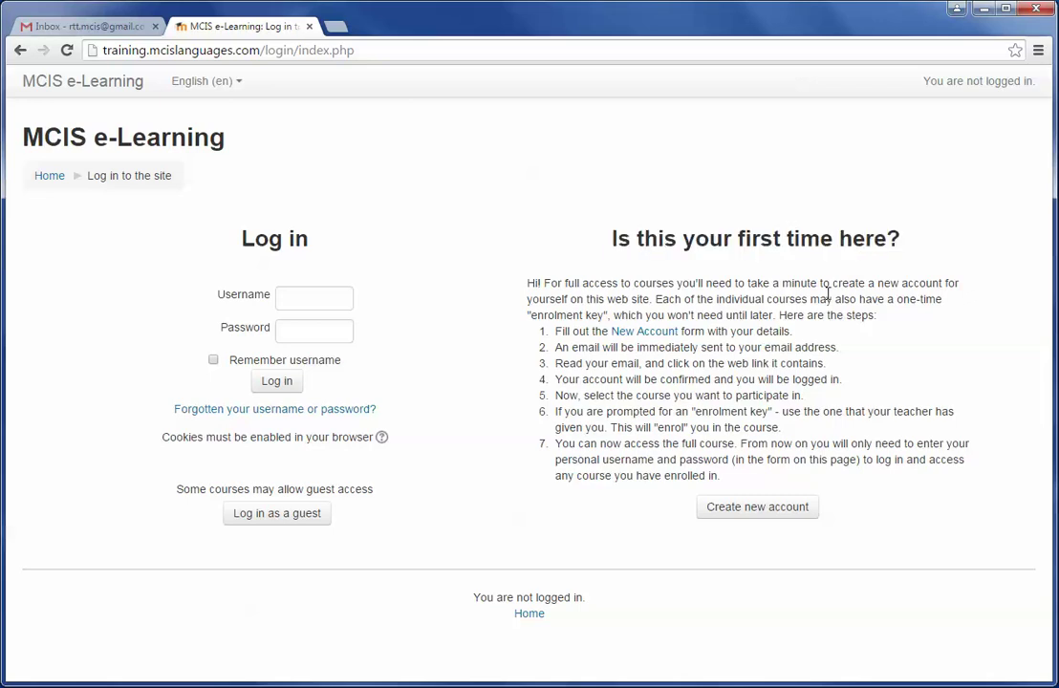
Open the new-account form and enter a username and six-character password, checking it unmasked
click(746, 511)
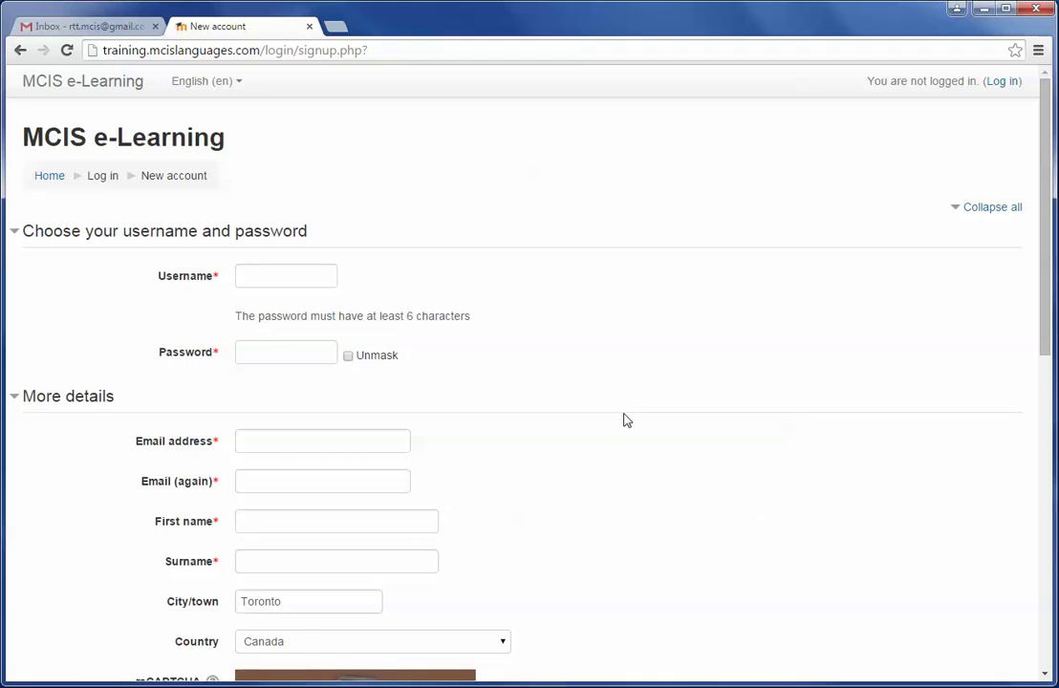
scroll(626, 421, down, 6)
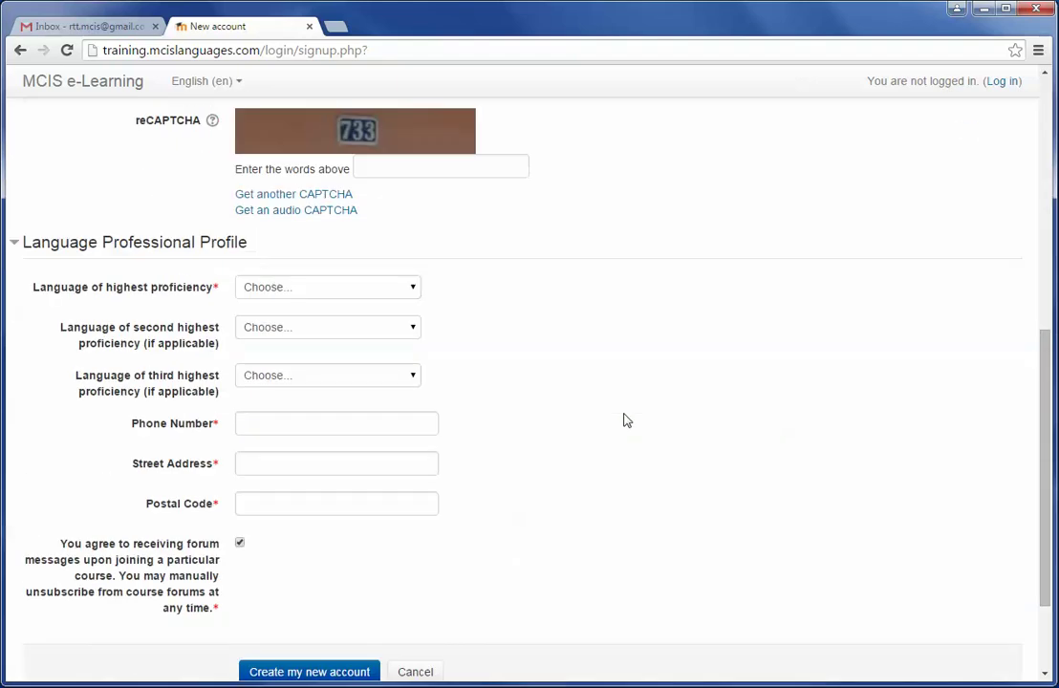
scroll(626, 421, up, 6)
click(295, 277)
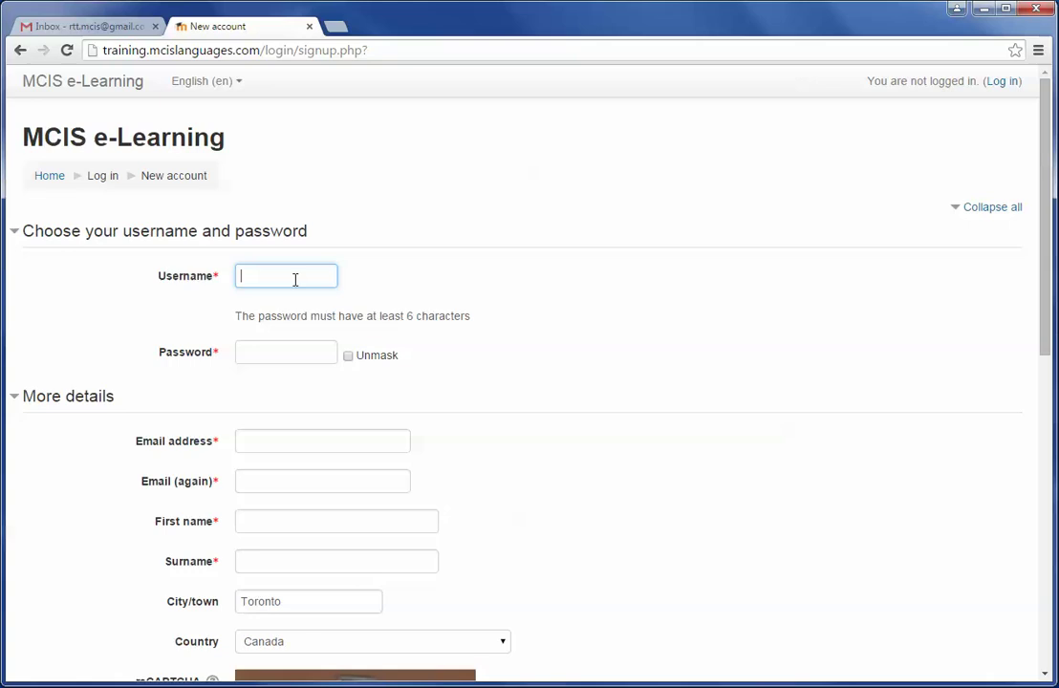
click(291, 357)
text(••)
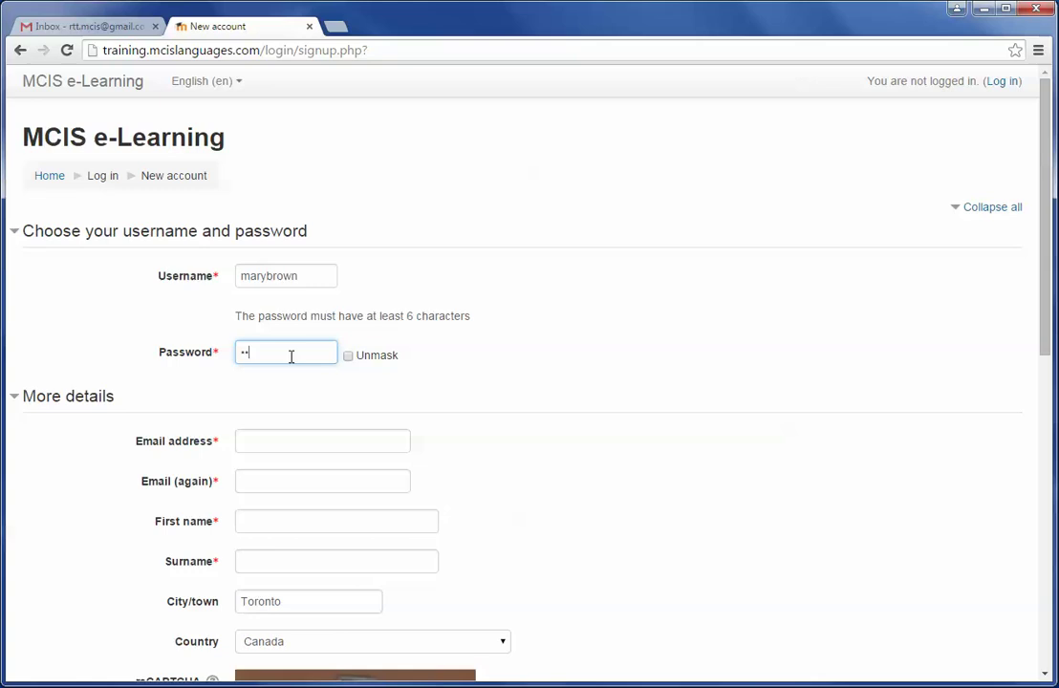
text(••••)
click(350, 360)
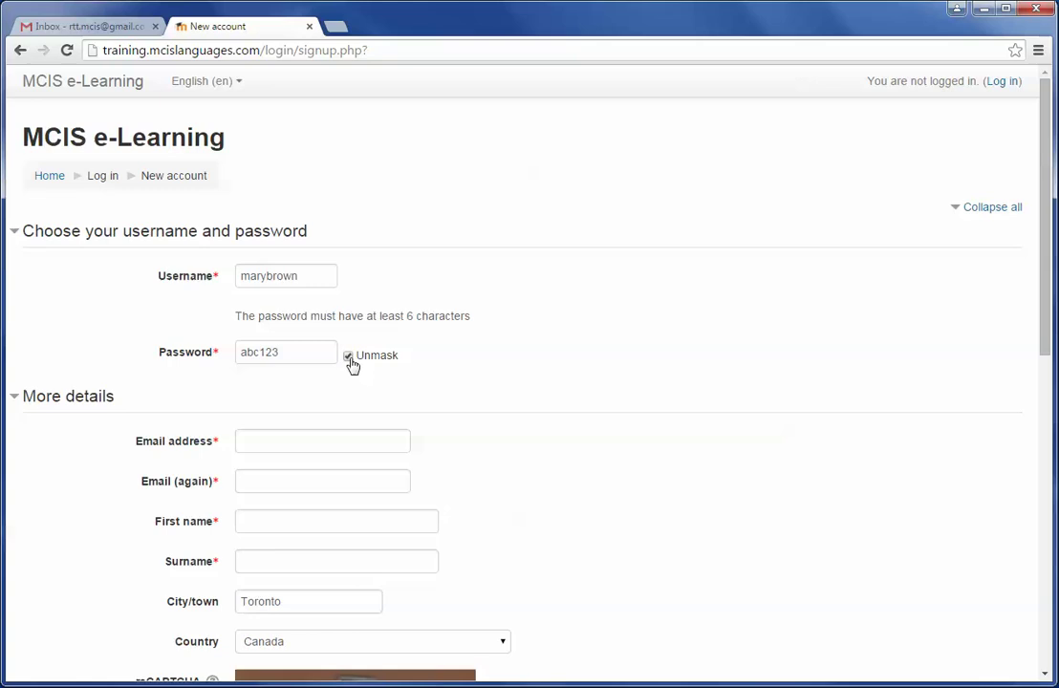
click(348, 356)
scroll(589, 385, down, 2)
Enter the e-mail address and paste the same address into the confirmation field
click(299, 199)
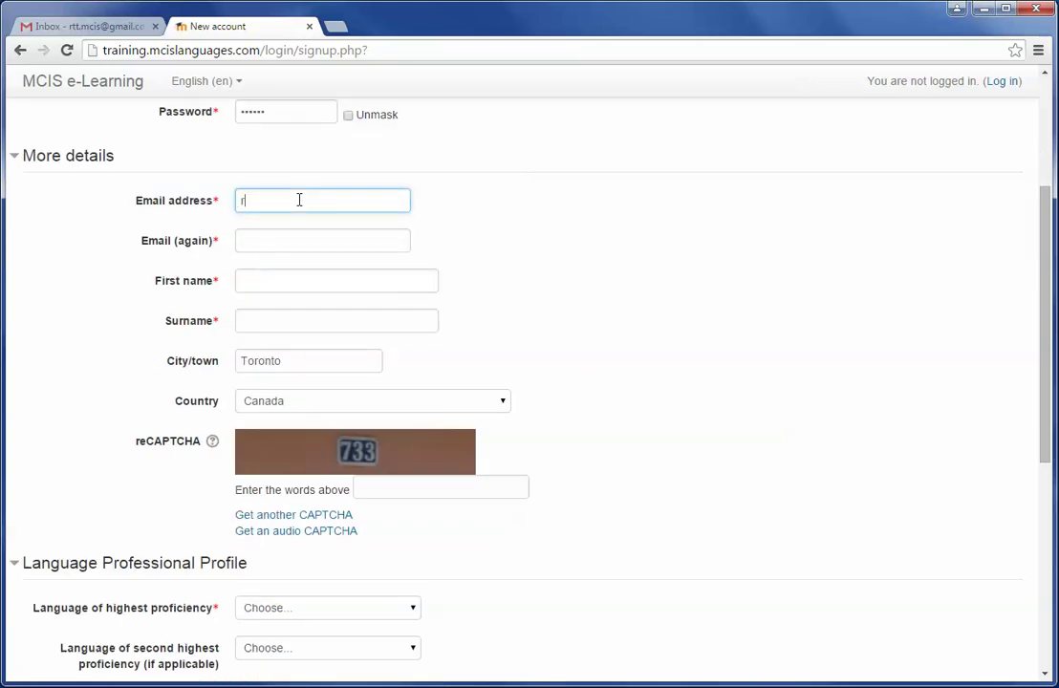
drag(344, 202, 304, 201)
key(ctrl+a)
key(ctrl+c)
click(249, 245)
key(ctrl+v)
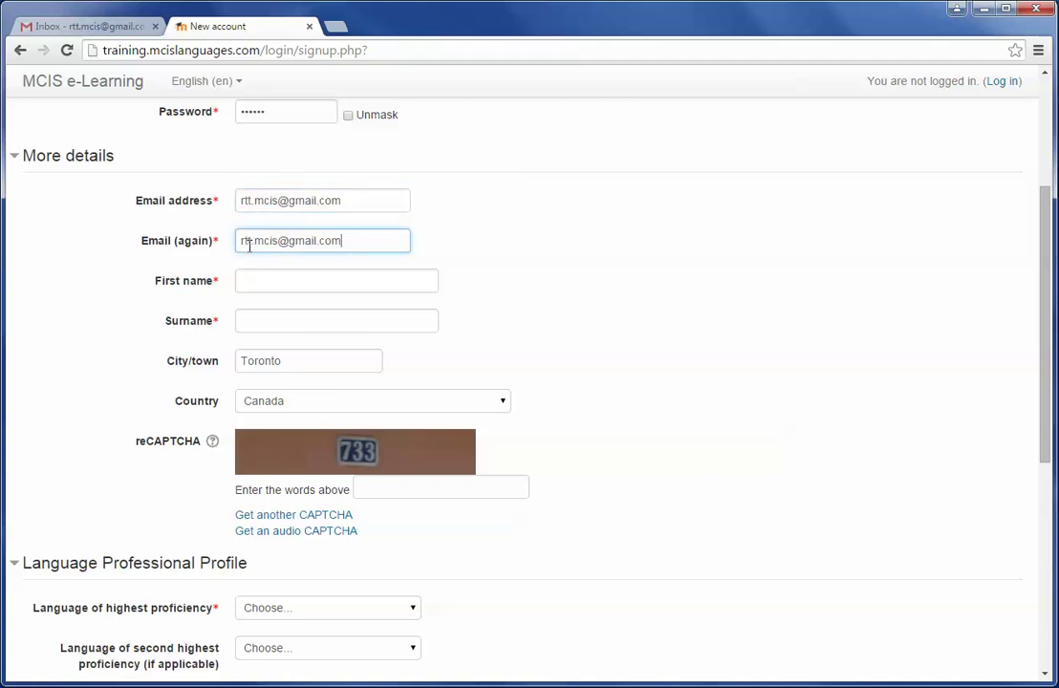
Fill in the first name and surname, keeping Canada as the country
click(270, 279)
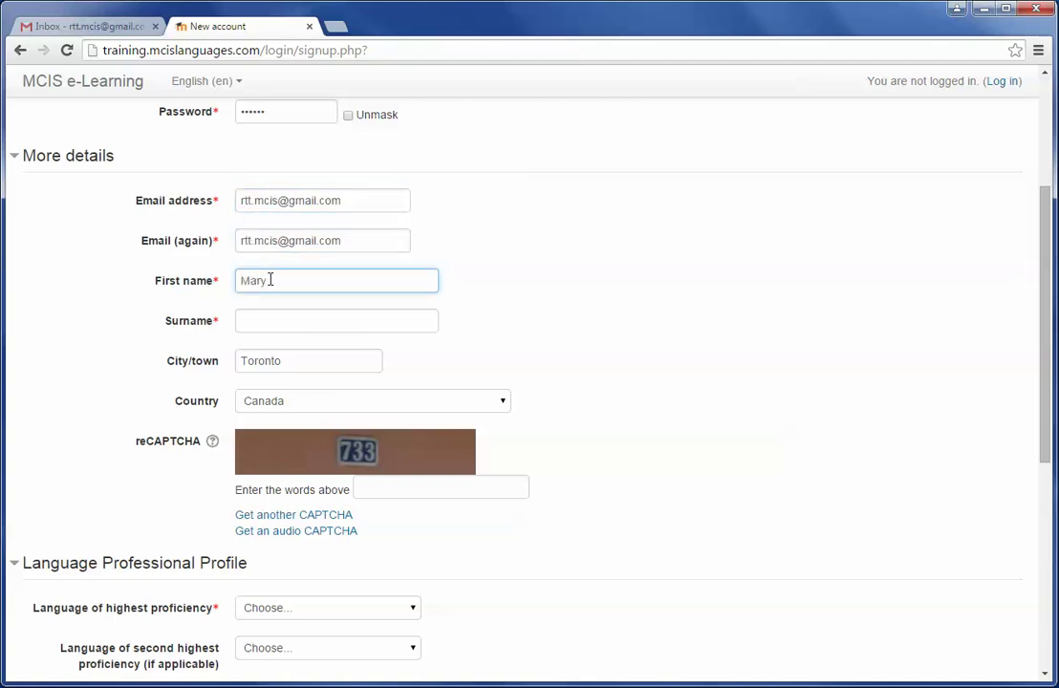
key(Tab)
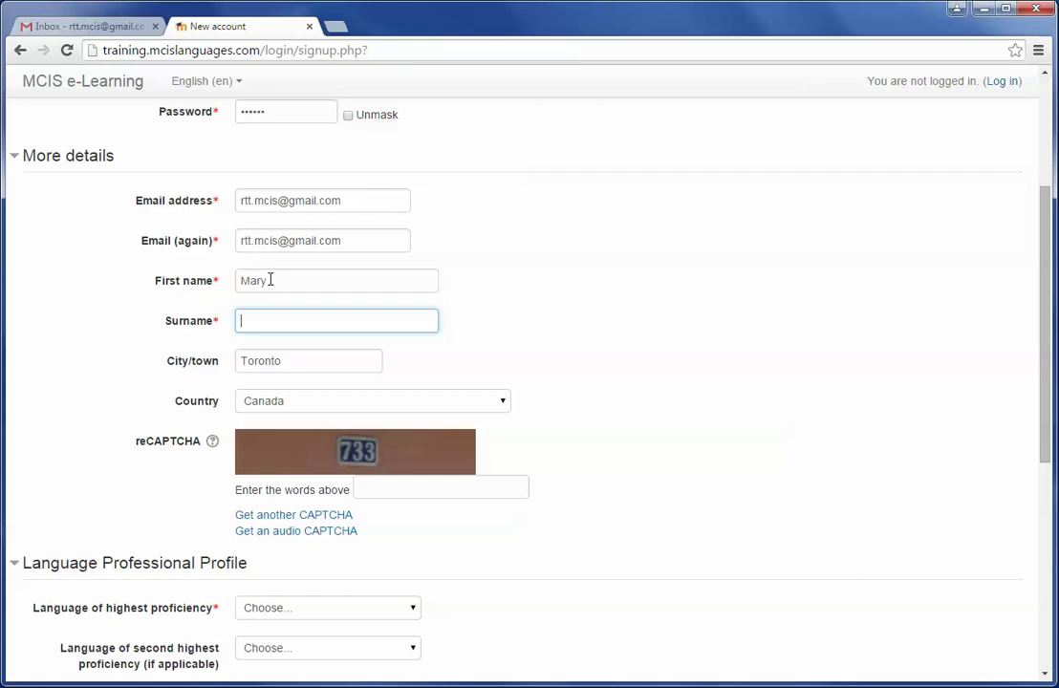
key(Tab)
key(Tab)
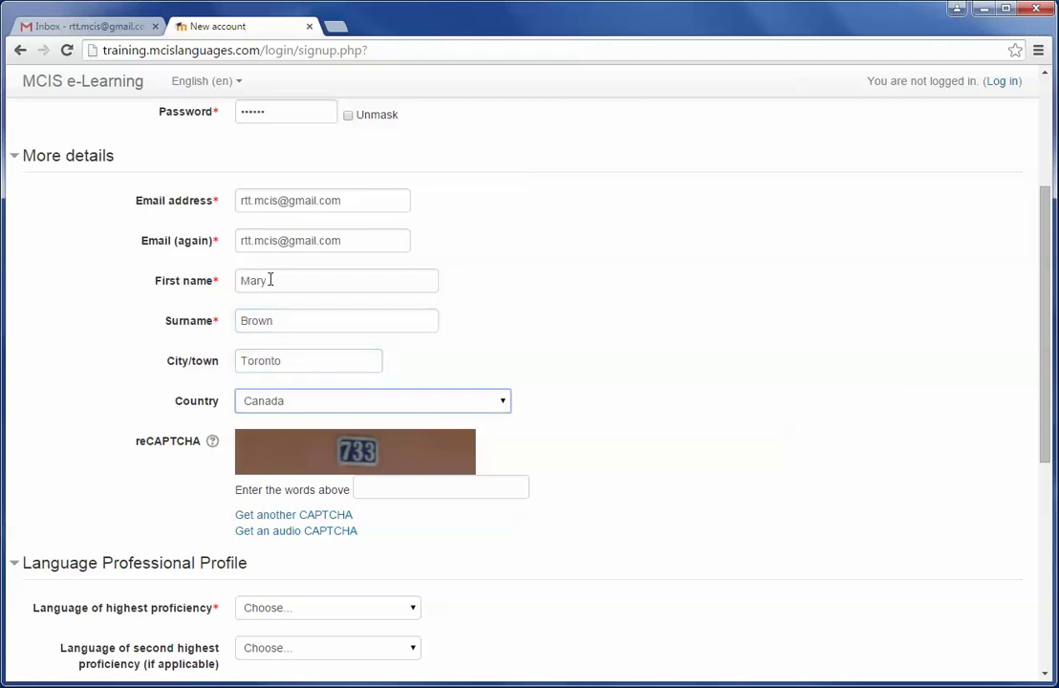
click(337, 406)
click(336, 405)
Load a more readable captcha image and enter the code it shows
click(382, 487)
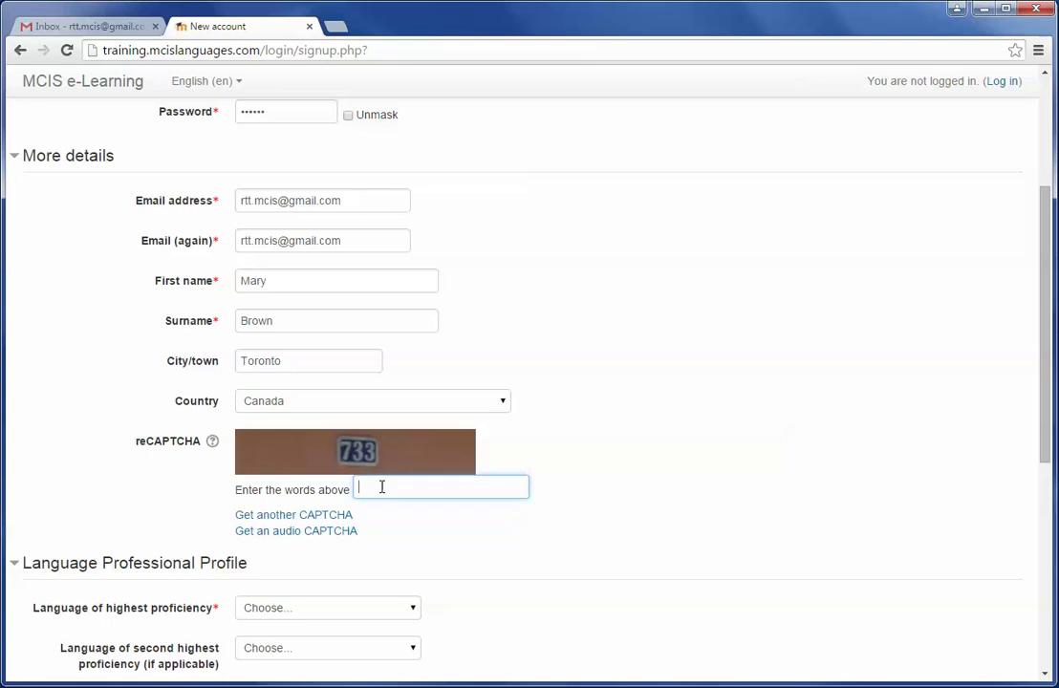
text(733)
key(BackSpace)
key(BackSpace)
key(BackSpace)
click(275, 520)
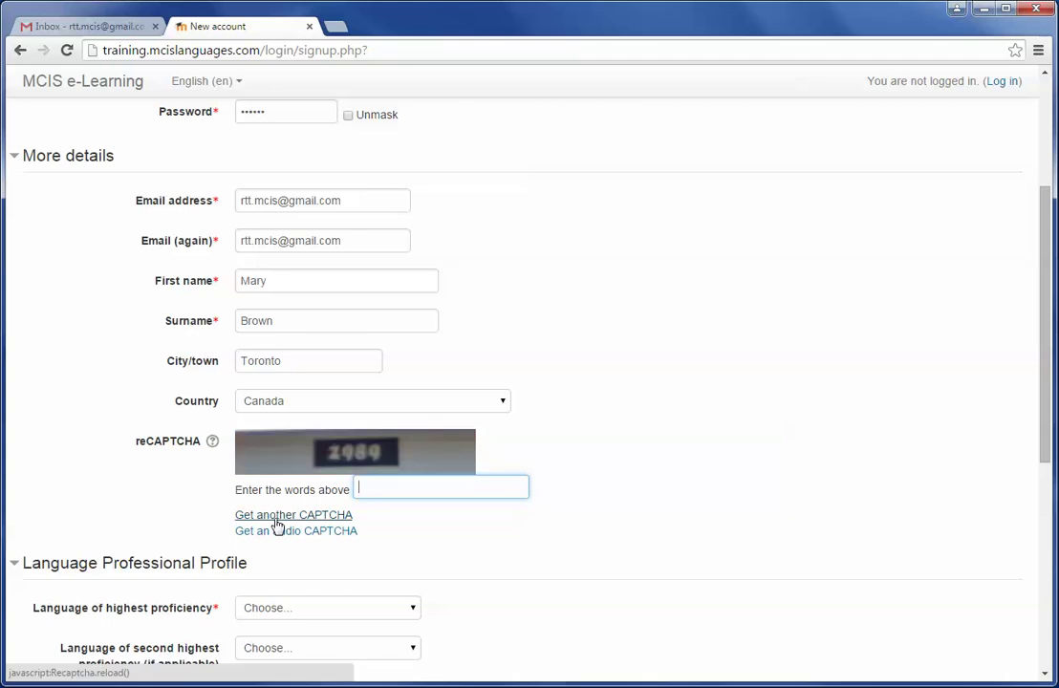
click(276, 516)
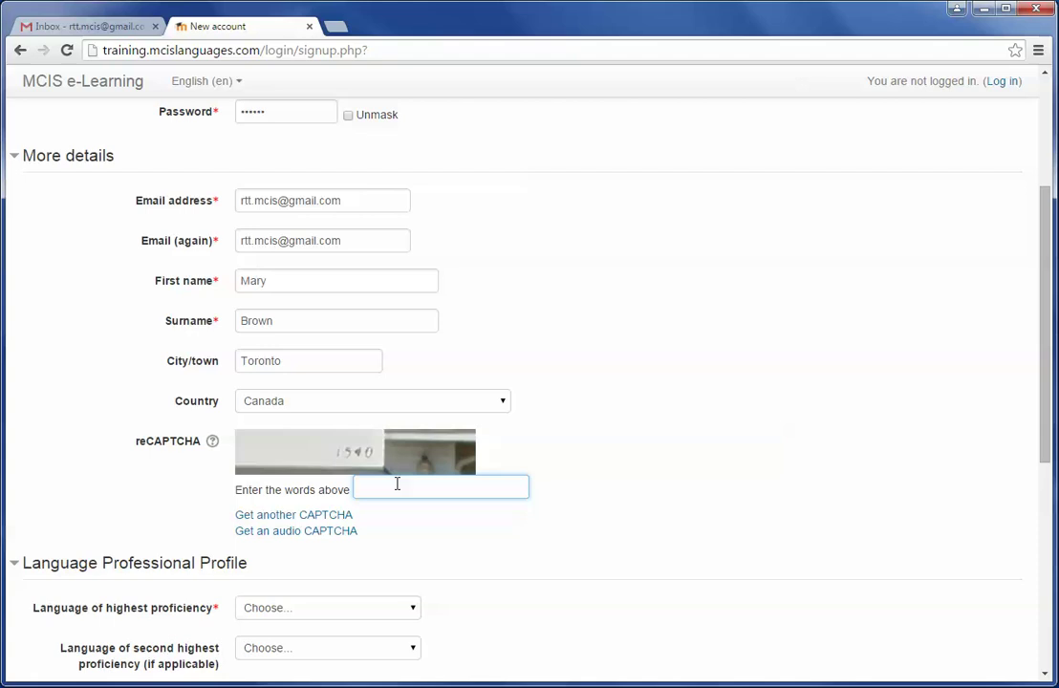
text(1540)
scroll(661, 475, down, 1)
Set FRENCH as the language of highest proficiency
scroll(658, 475, down, 2)
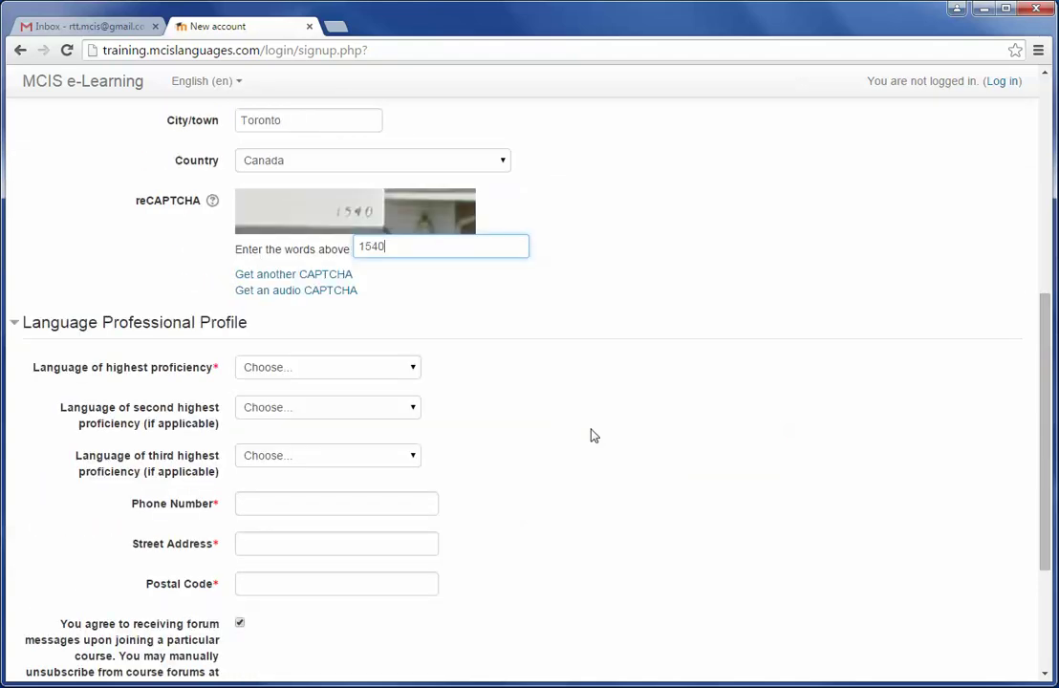
click(300, 381)
key(f)
key(r)
key(Return)
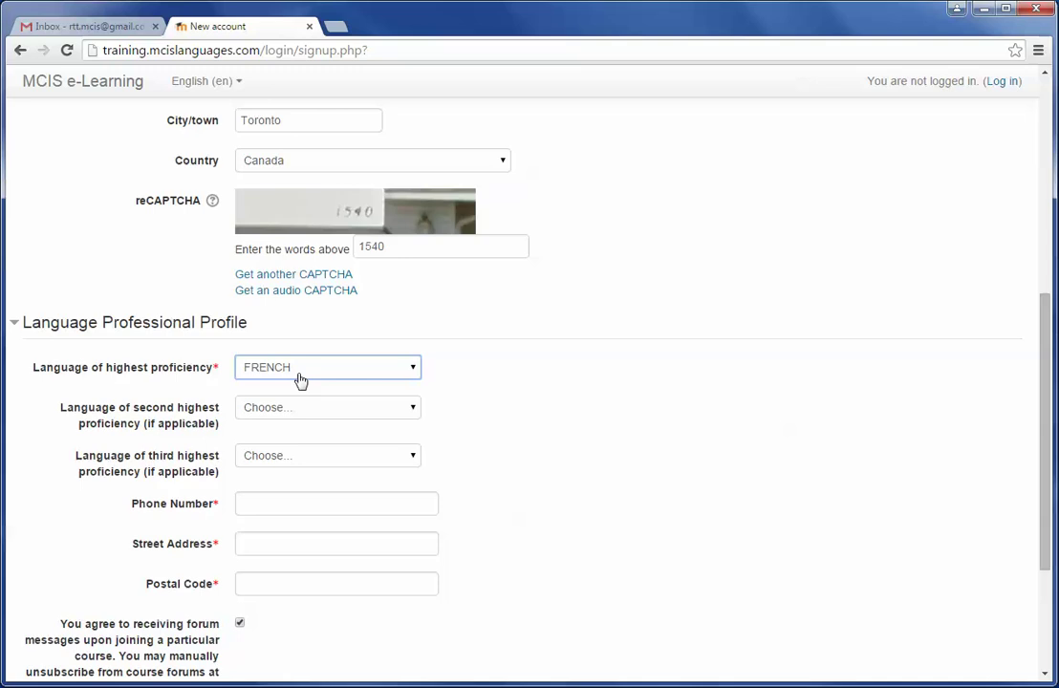
Enter the phone number, street address and postal code in the profile fields
scroll(444, 478, down, 1)
click(308, 430)
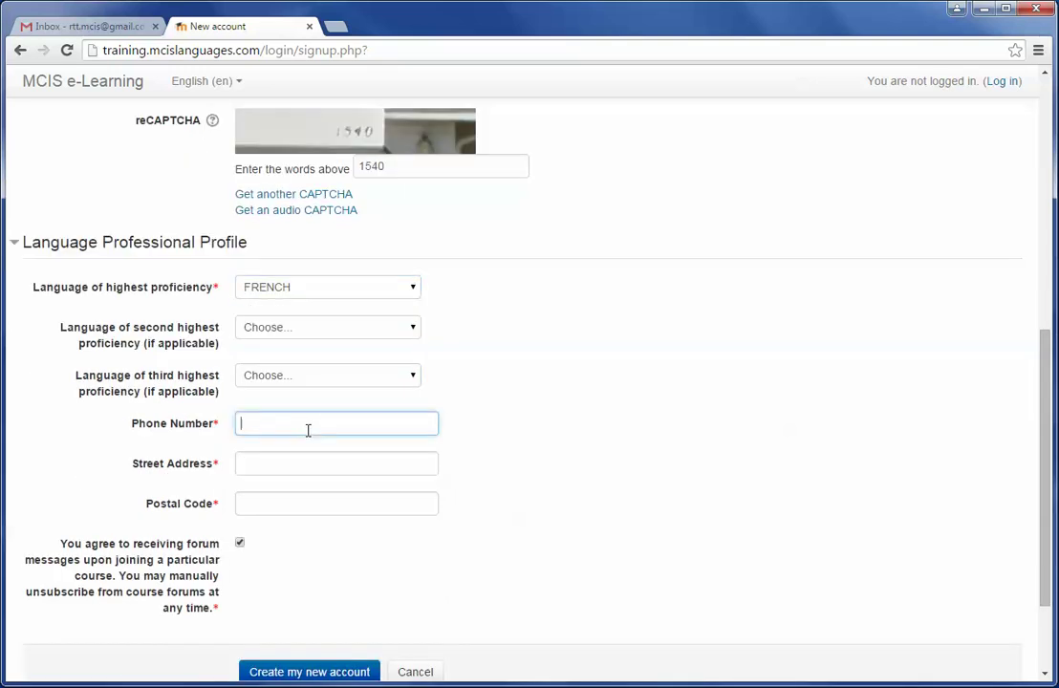
text(123456789)
click(297, 463)
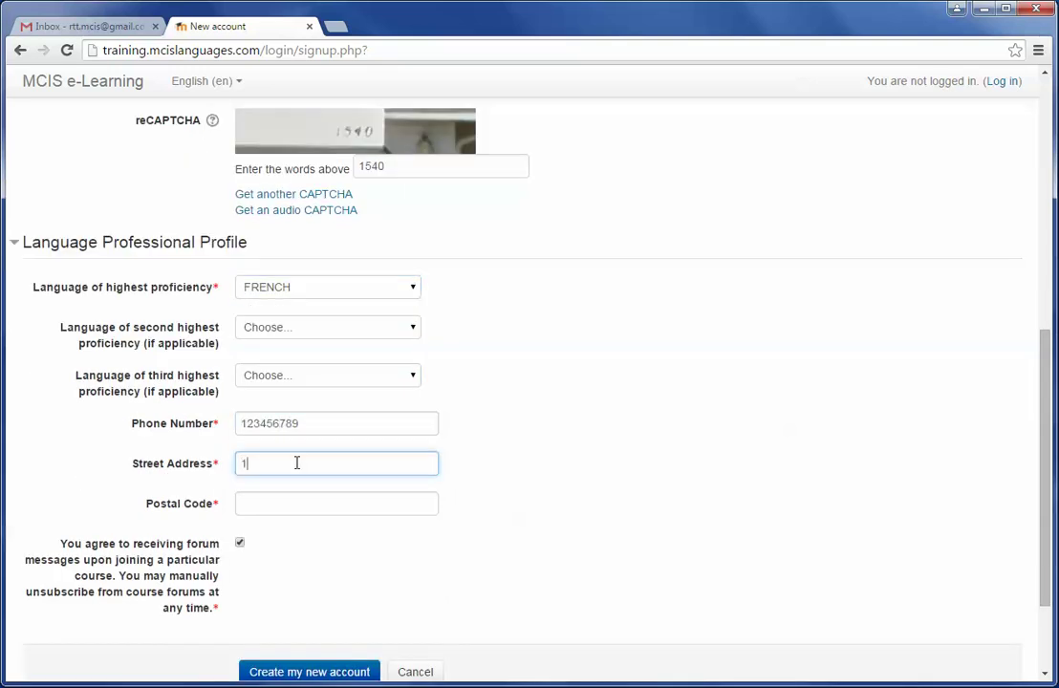
click(300, 504)
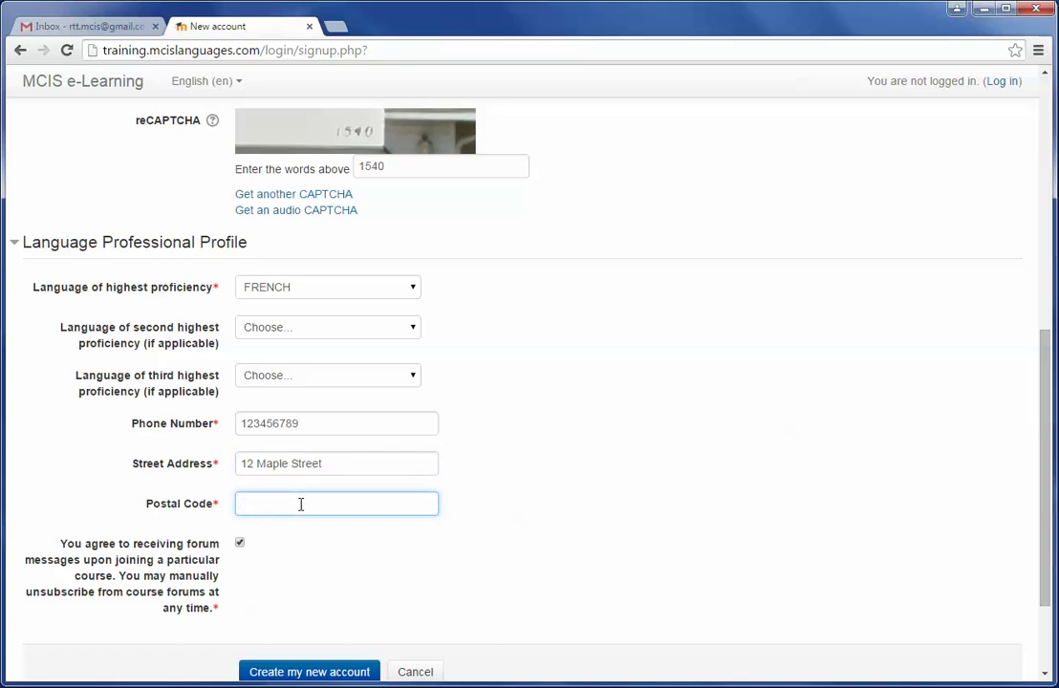
text(m1S 2G3)
scroll(271, 540, down, 3)
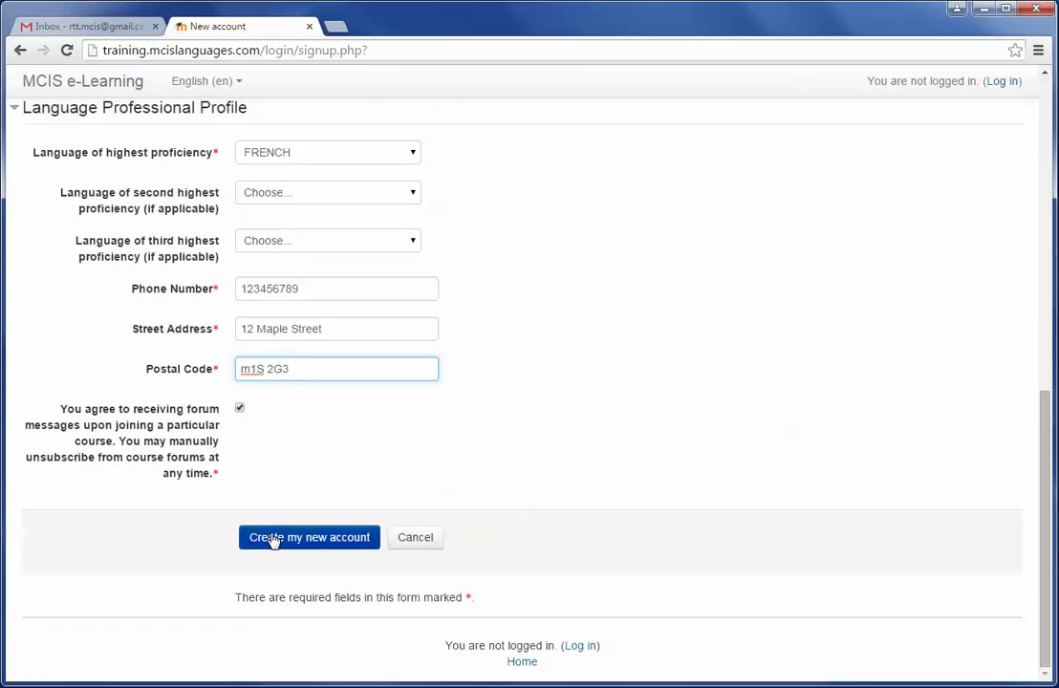
Submit the sign-up form, decline Chrome's password saving, and go to the Gmail inbox
click(292, 539)
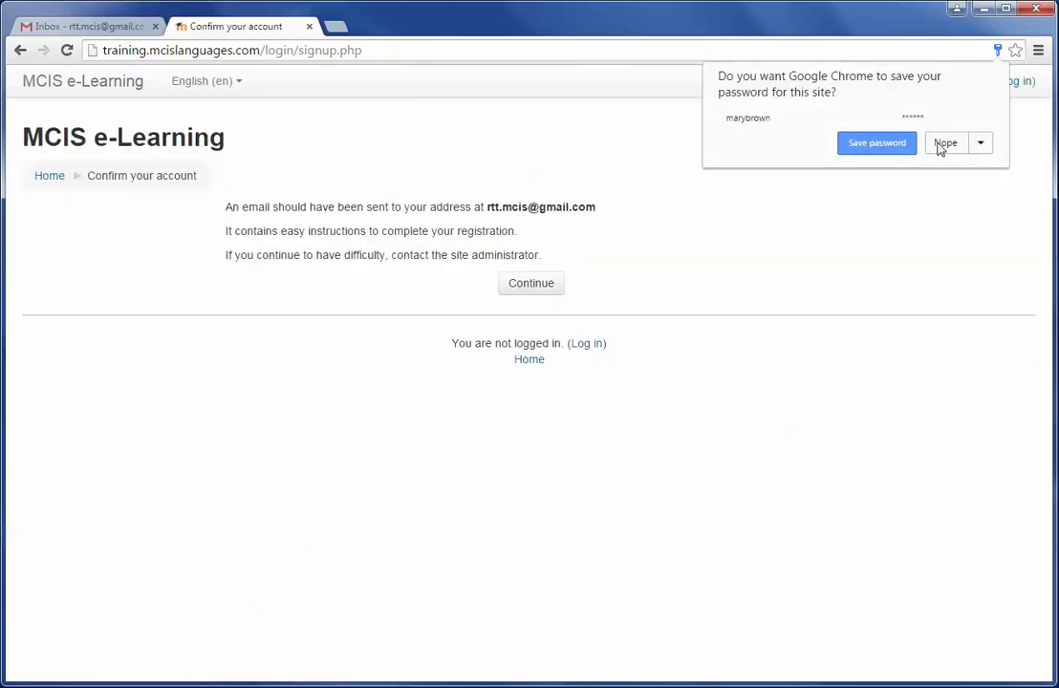
click(943, 145)
drag(225, 214, 654, 207)
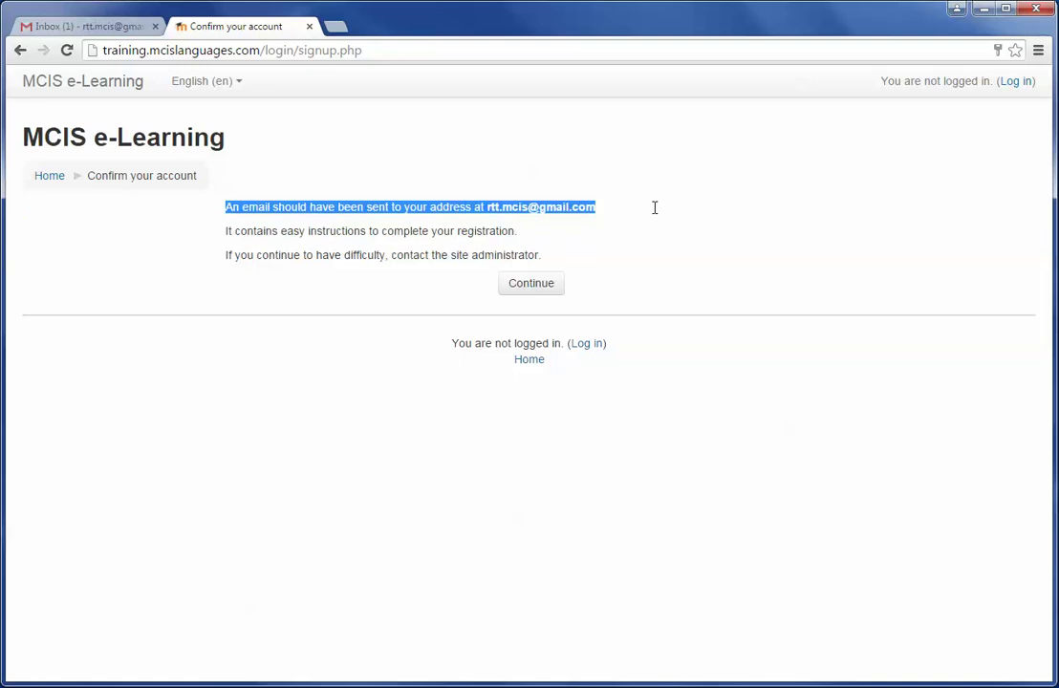
click(669, 231)
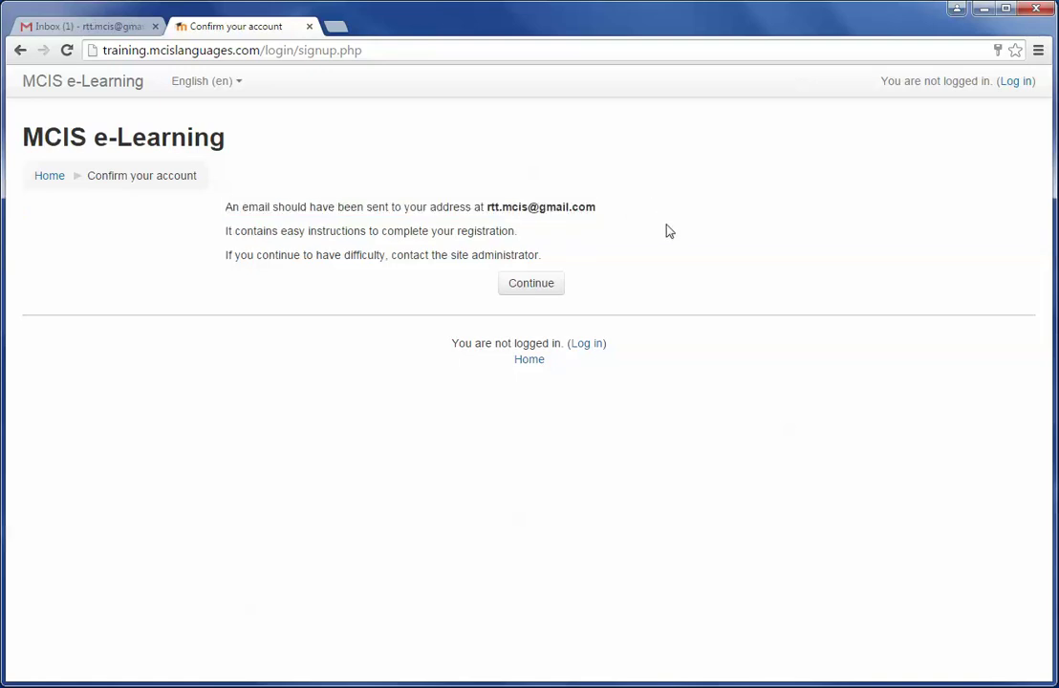
click(76, 32)
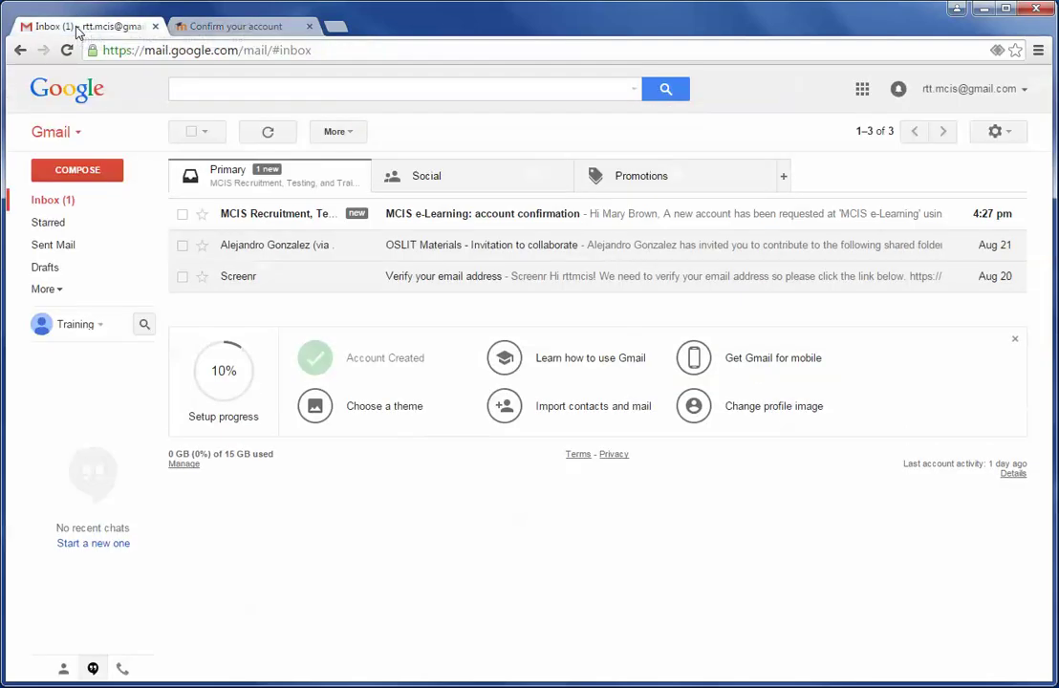
Open the 'MCIS e-Learning: account confirmation' email in the Primary inbox
click(450, 217)
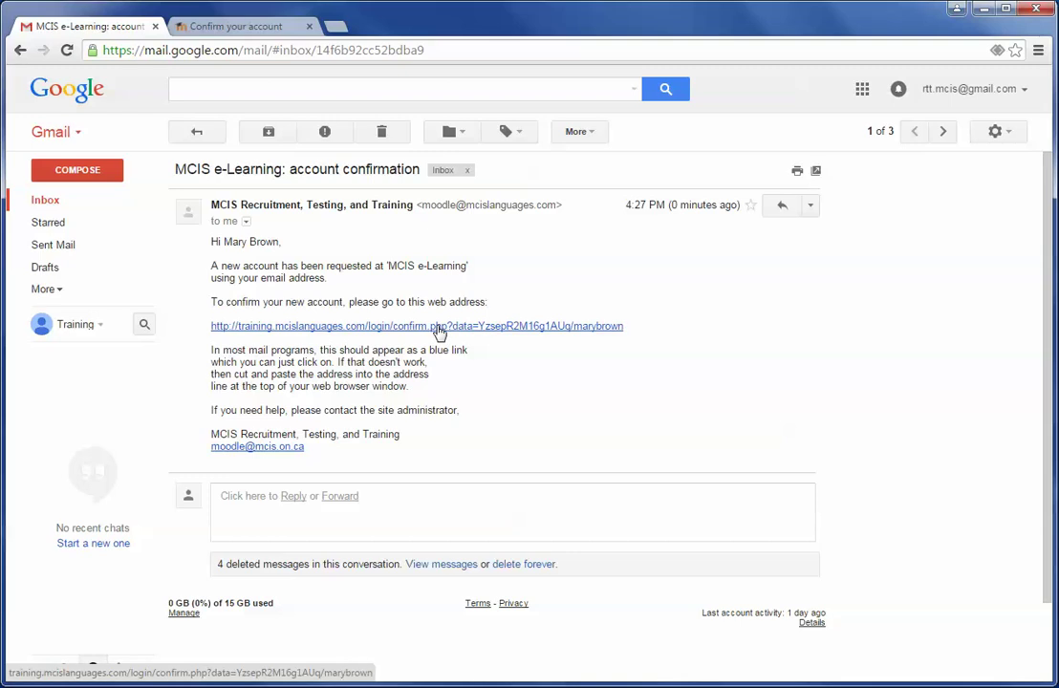
Follow the confirm.php link to reach the signed-in MCIS e-Learning home page
click(440, 330)
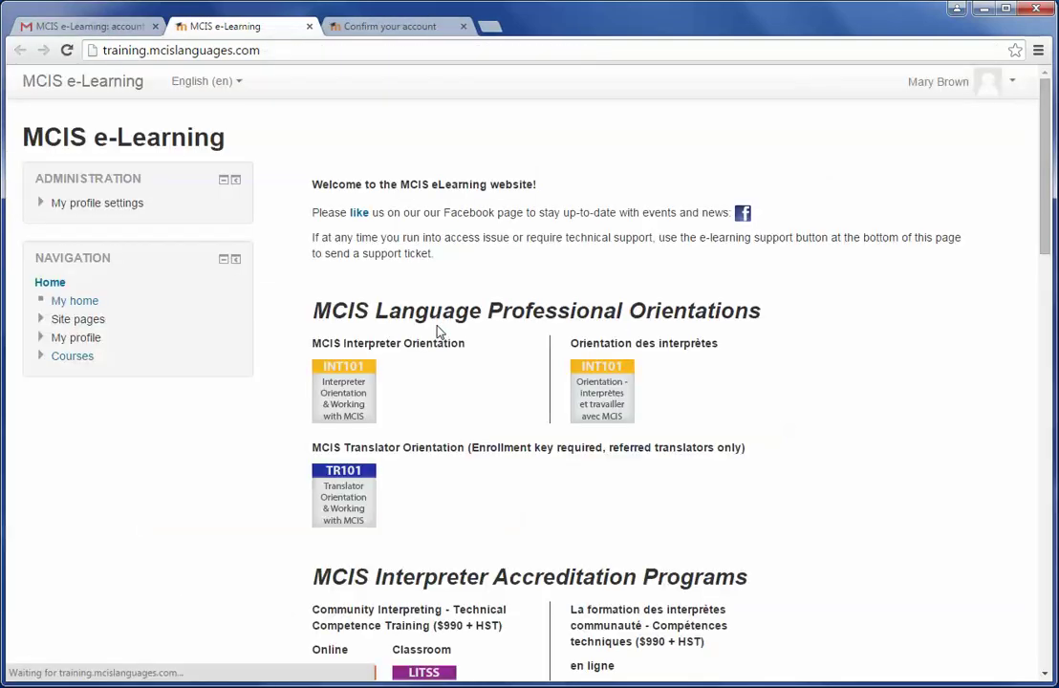
scroll(834, 295, down, 15)
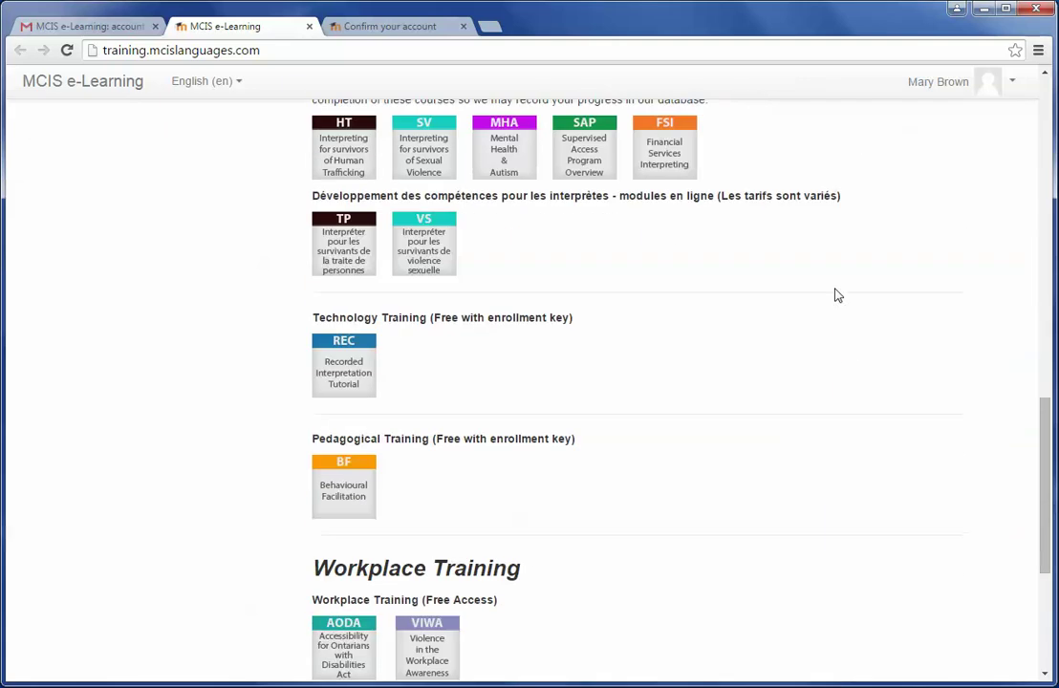
scroll(835, 295, up, 15)
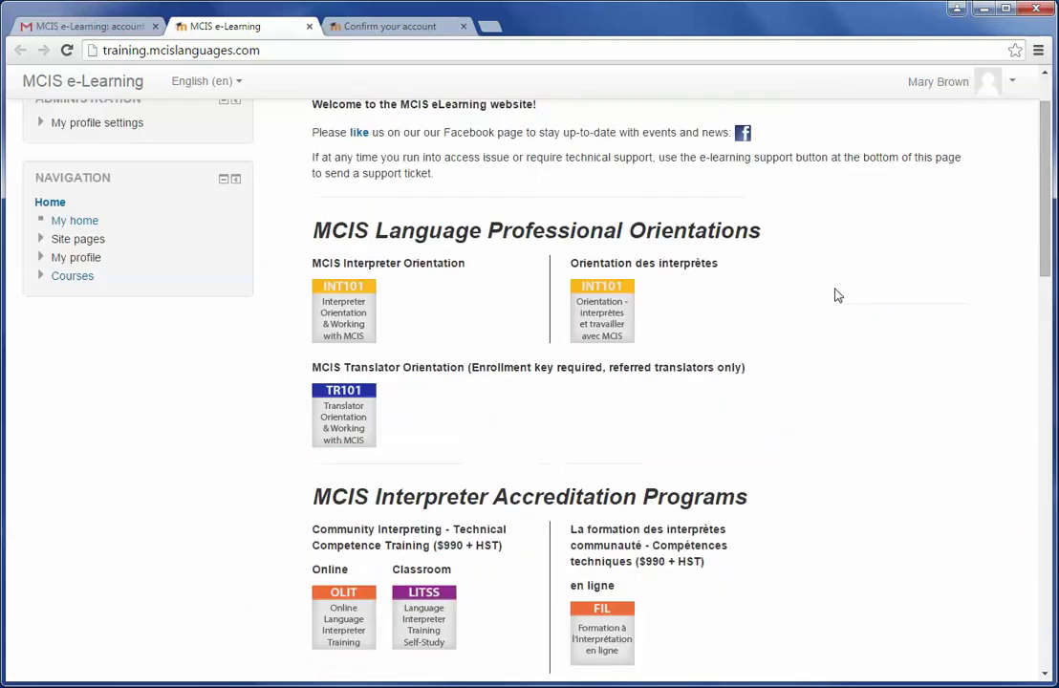
scroll(835, 295, up, 2)
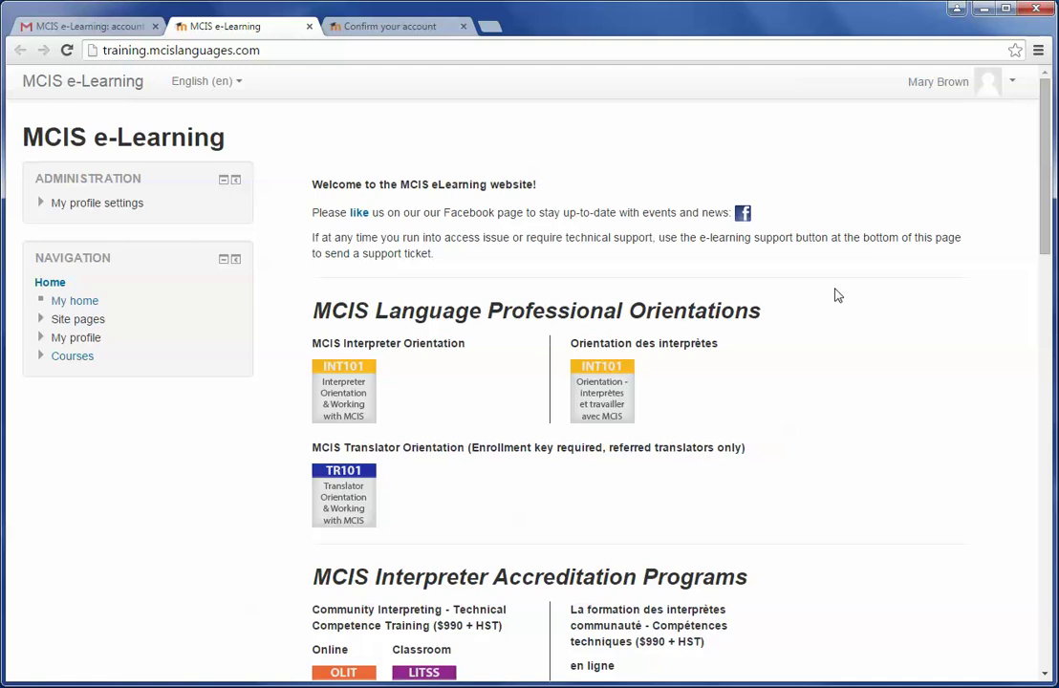
scroll(835, 296, down, 1)
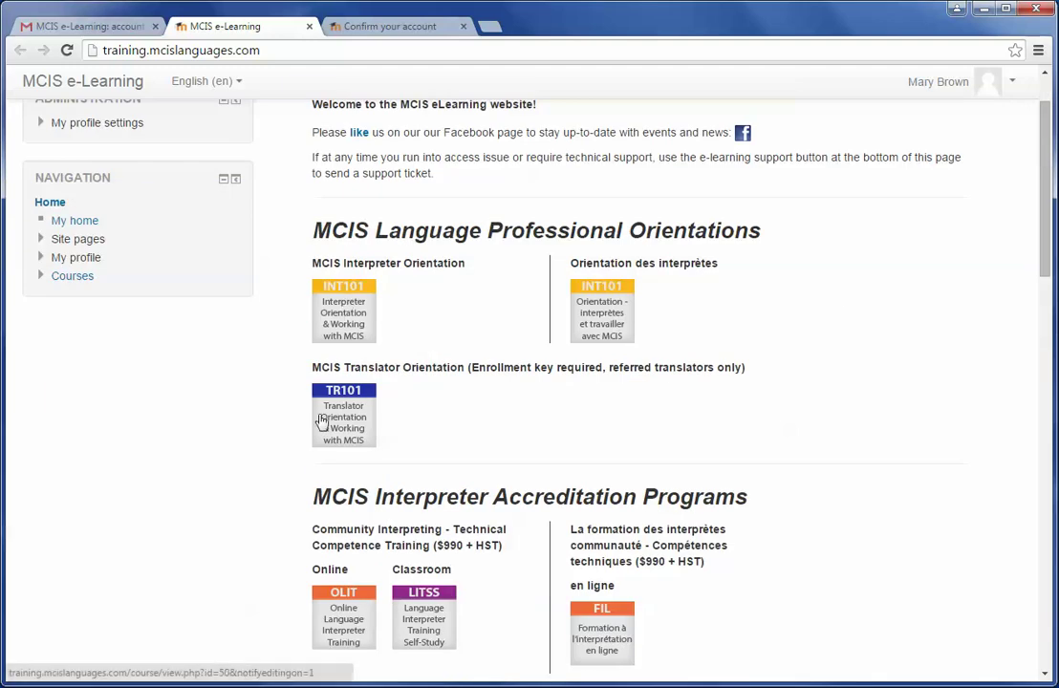